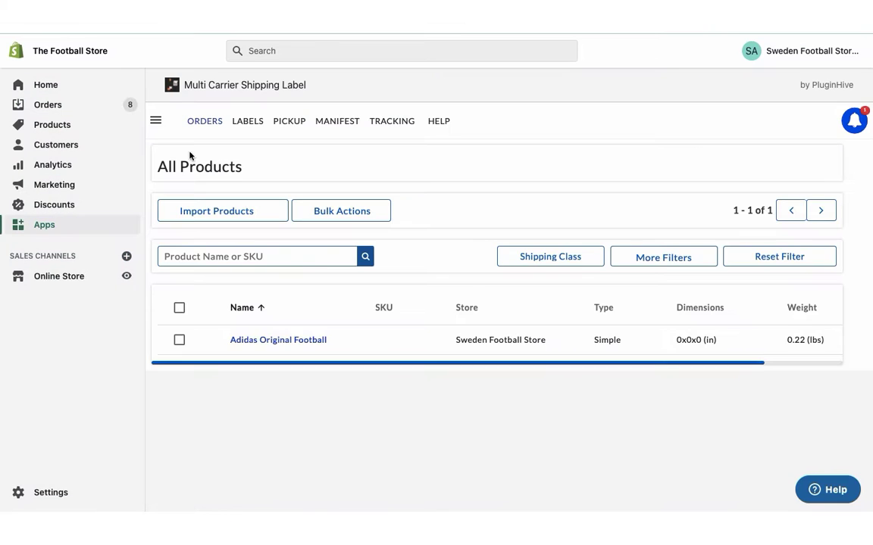
# Step: Open the Austria Warehouse sender address and review its details
pyautogui.click(157, 120)
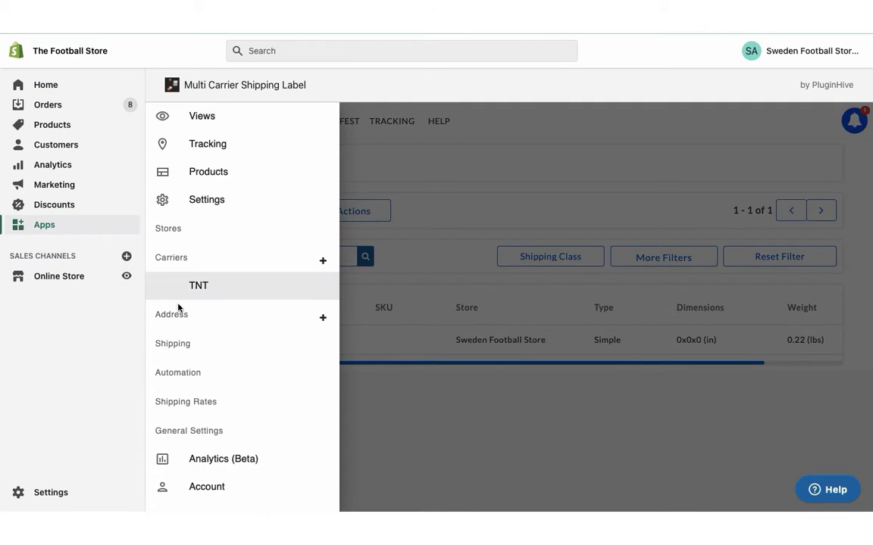
pyautogui.click(179, 312)
pyautogui.click(178, 316)
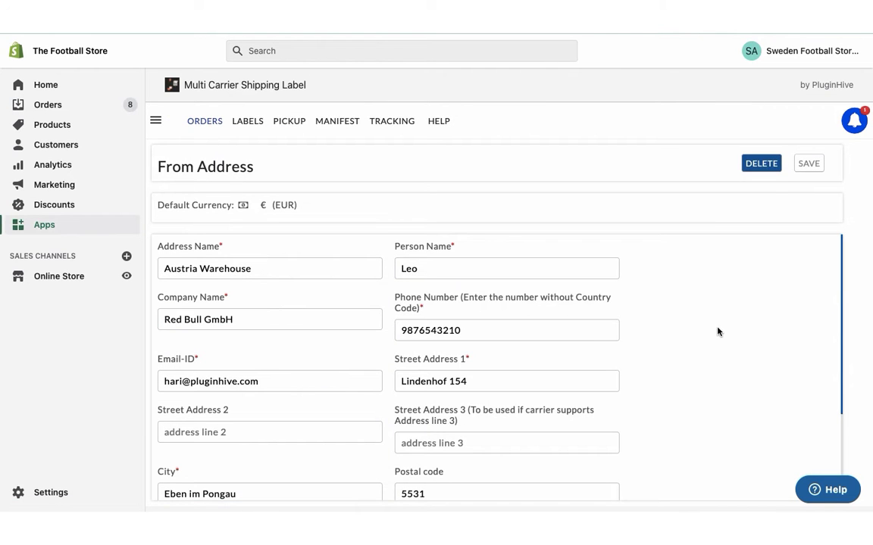
pyautogui.scroll(-4, 718, 331)
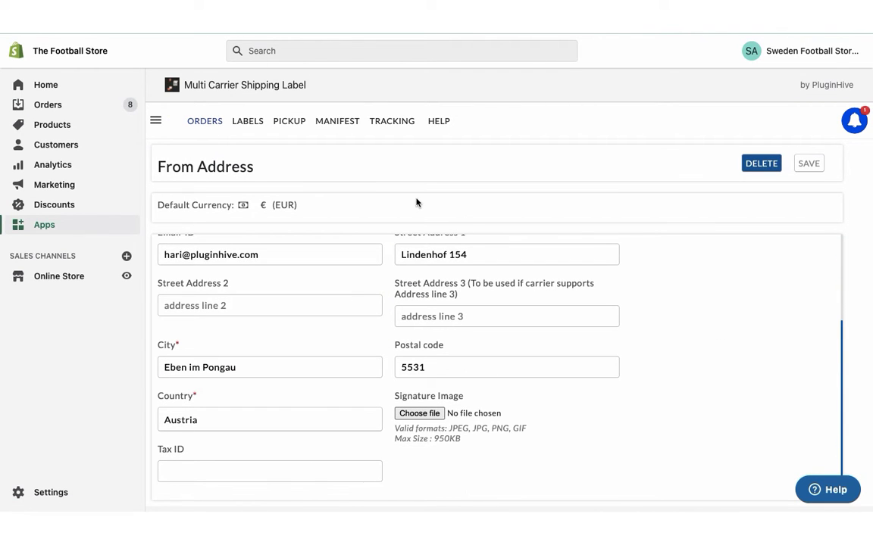
# Step: Start a blank new sender address from the Address section
pyautogui.click(156, 121)
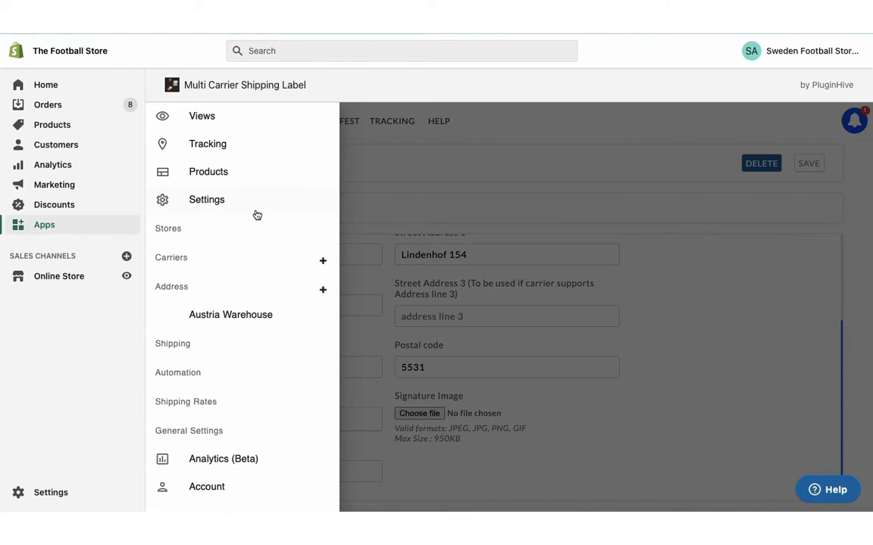
pyautogui.click(324, 289)
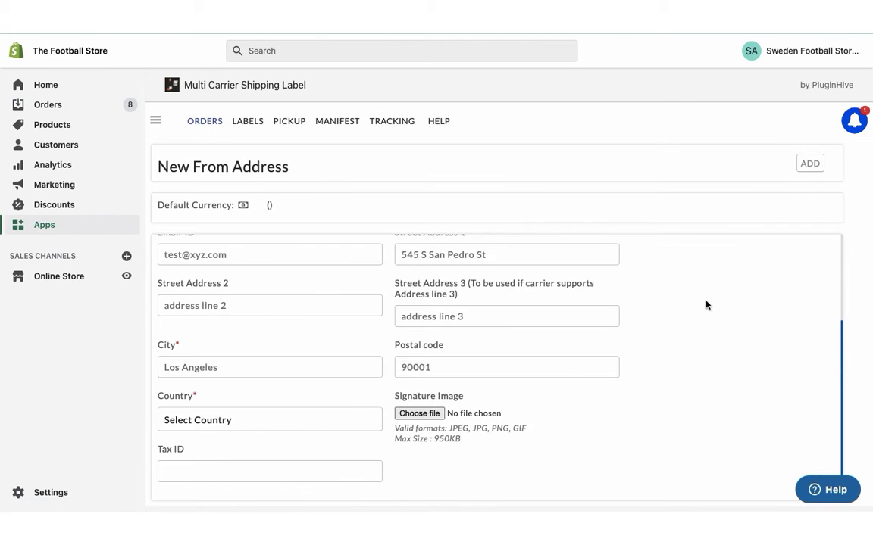
pyautogui.scroll(4, 706, 305)
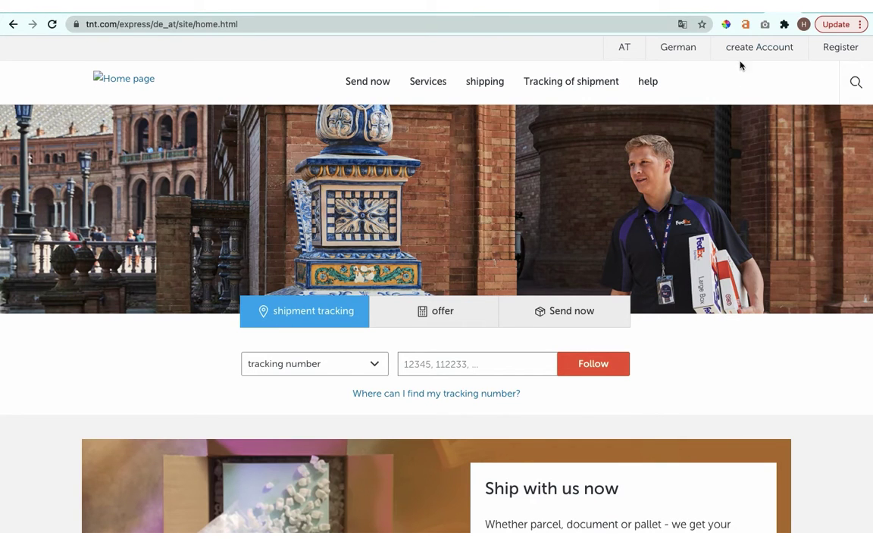
# Step: Register a new business myTNT account, accepting TNT's terms and privacy statement
pyautogui.click(745, 53)
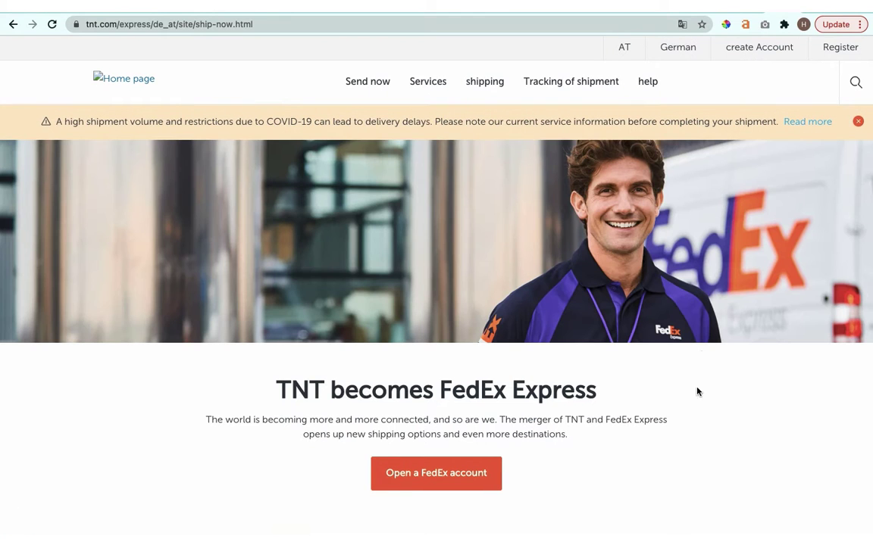
pyautogui.scroll(-3, 691, 413)
pyautogui.click(798, 406)
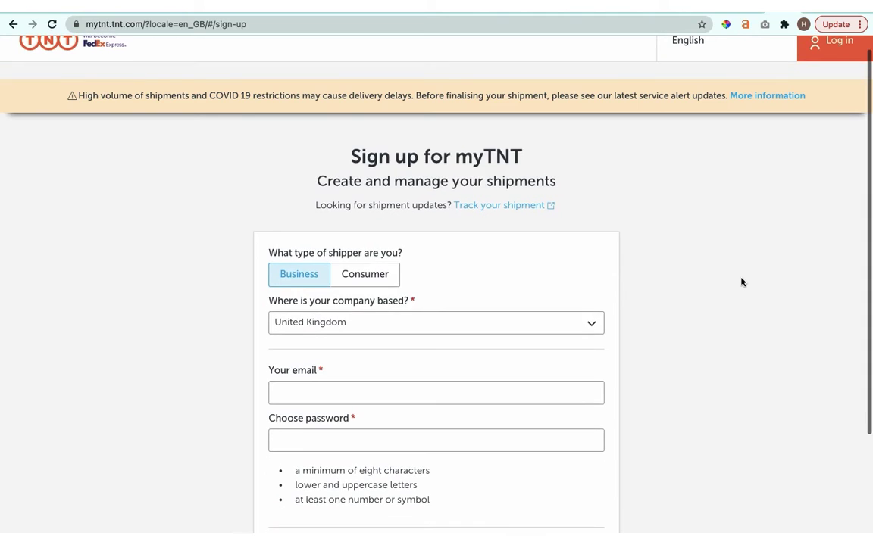
pyautogui.scroll(-4, 431, 427)
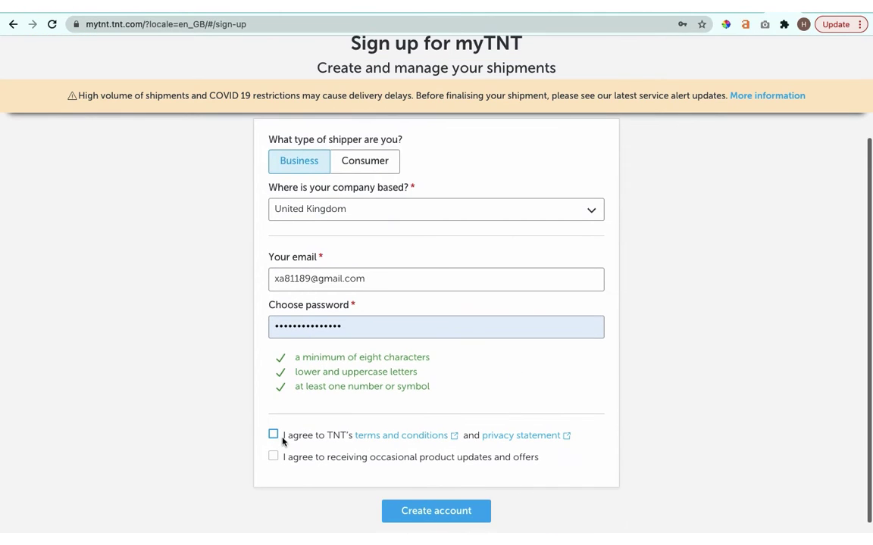
pyautogui.click(273, 435)
pyautogui.click(437, 511)
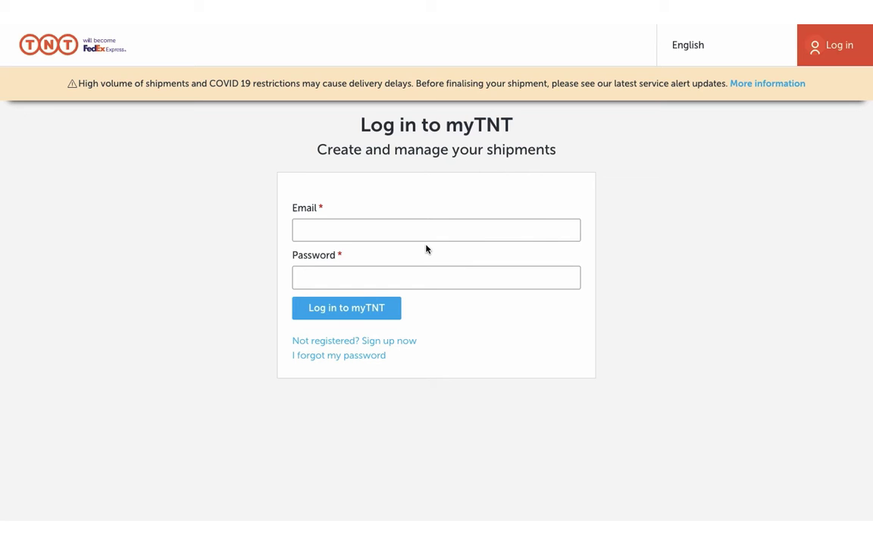
# Step: Log in to myTNT with the saved login credentials
pyautogui.click(415, 234)
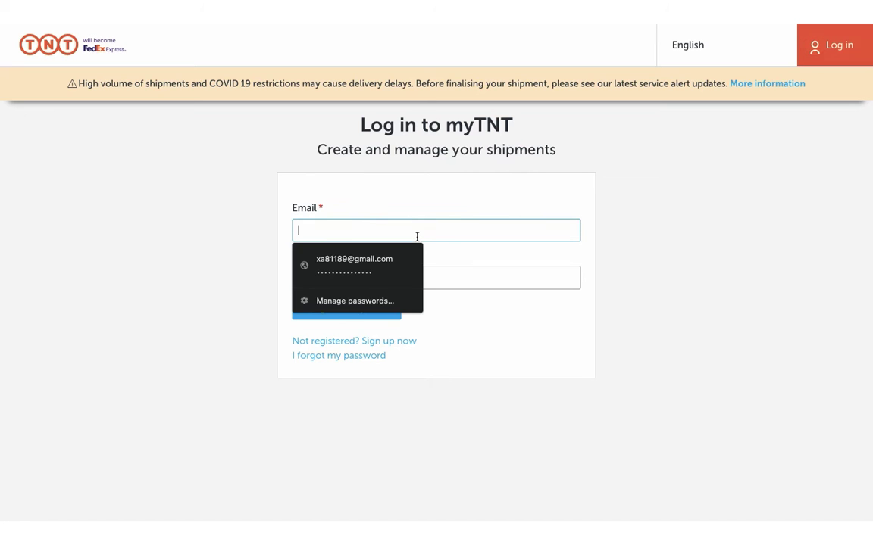
pyautogui.click(354, 264)
pyautogui.click(383, 307)
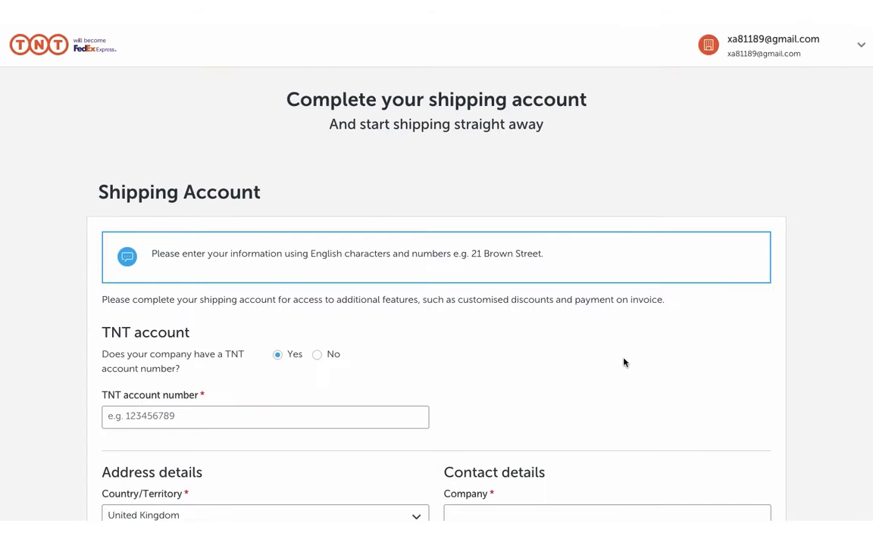
# Step: In the Shipping Account form, answer No to having a TNT account number
pyautogui.scroll(-2, 623, 362)
pyautogui.scroll(-1, 624, 362)
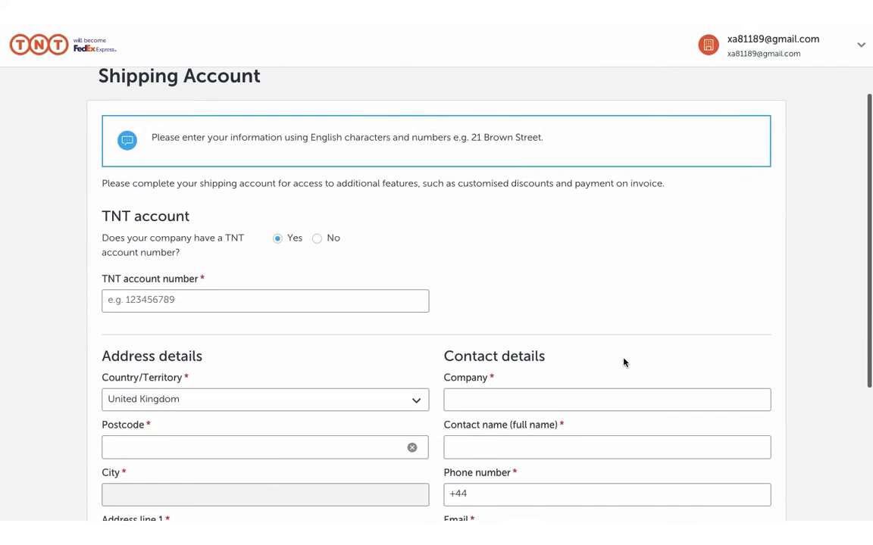
pyautogui.click(316, 239)
pyautogui.scroll(-3, 588, 245)
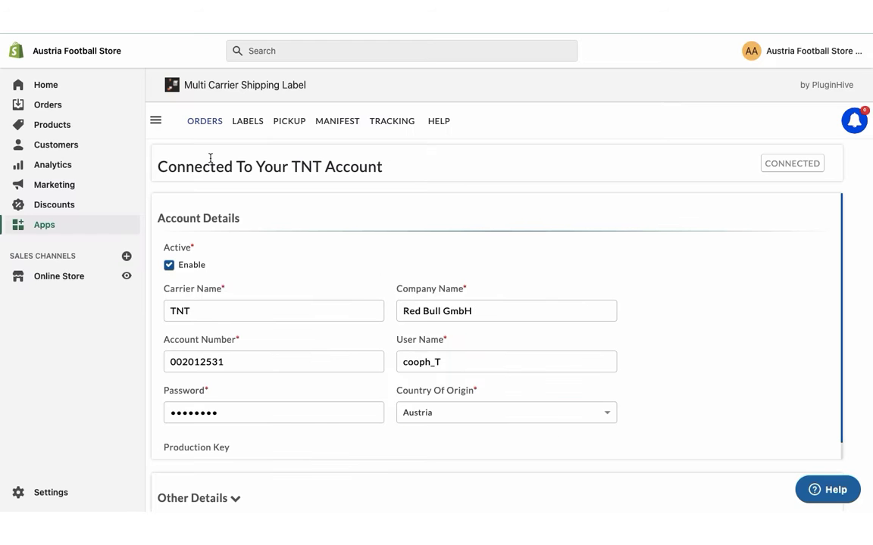
# Step: Open the Auto Rule For TNT in the rates automation settings
pyautogui.click(155, 121)
pyautogui.click(206, 200)
pyautogui.scroll(-1, 222, 391)
pyautogui.click(227, 409)
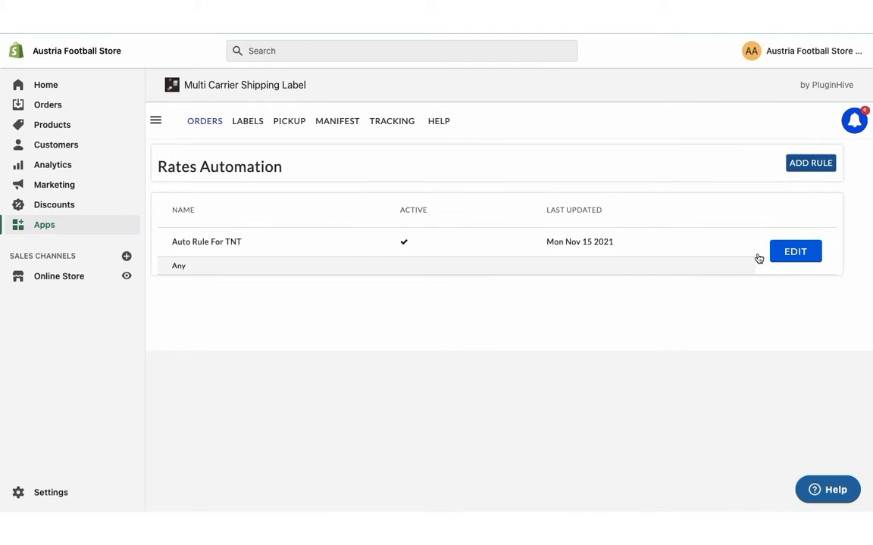
pyautogui.click(771, 253)
# Step: Replace ALL services with 9:00 Express Domestic, 12:00 Express Domestic and Express Domestic
pyautogui.click(527, 456)
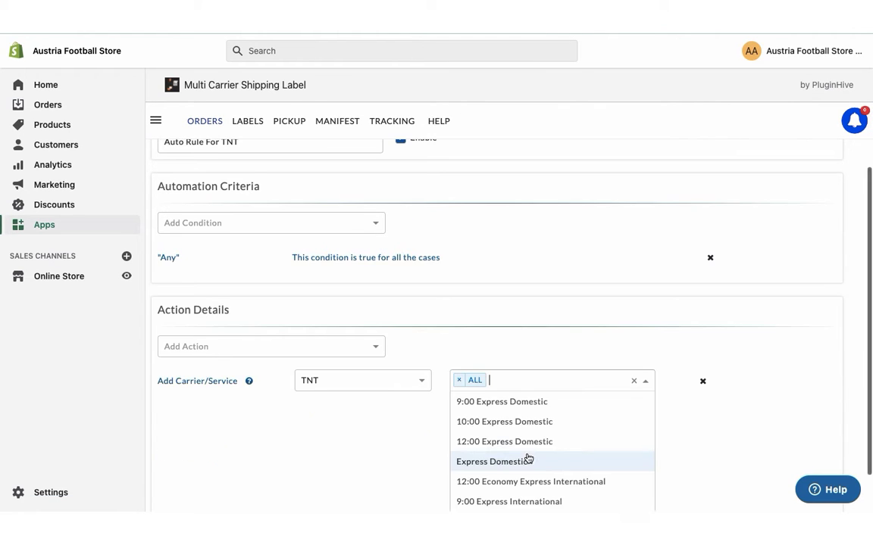
pyautogui.click(458, 380)
pyautogui.click(500, 453)
pyautogui.click(501, 422)
pyautogui.click(567, 445)
pyautogui.click(579, 442)
pyautogui.click(552, 442)
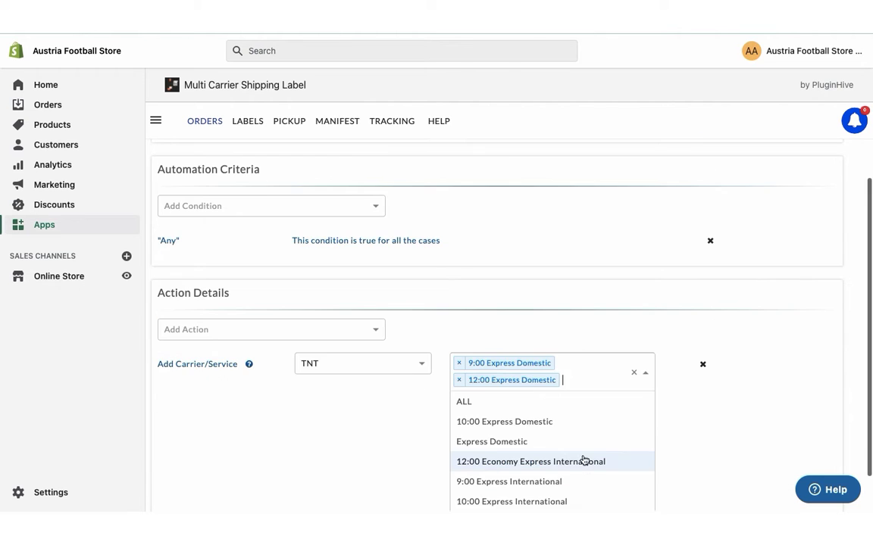
pyautogui.click(537, 447)
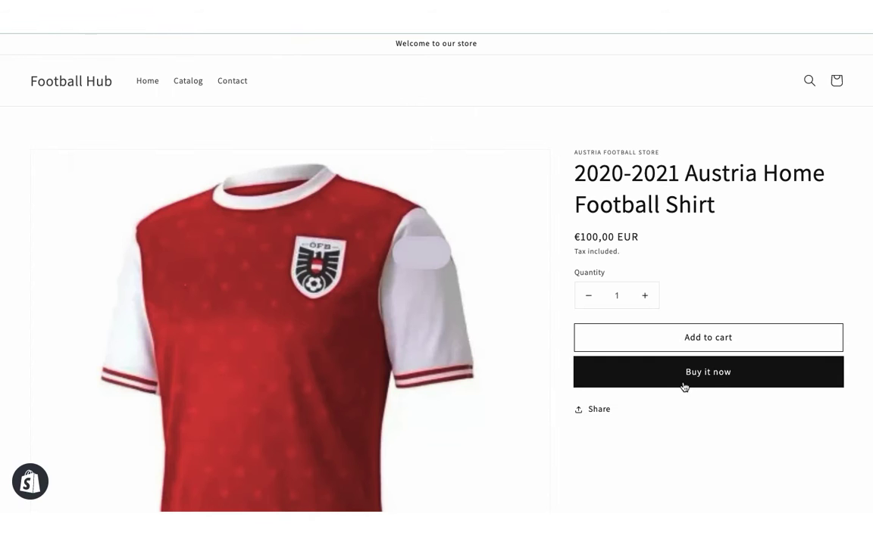
# Step: Buy the Austria home shirt with 10:00 Express Domestic shipping to the first address
pyautogui.click(684, 385)
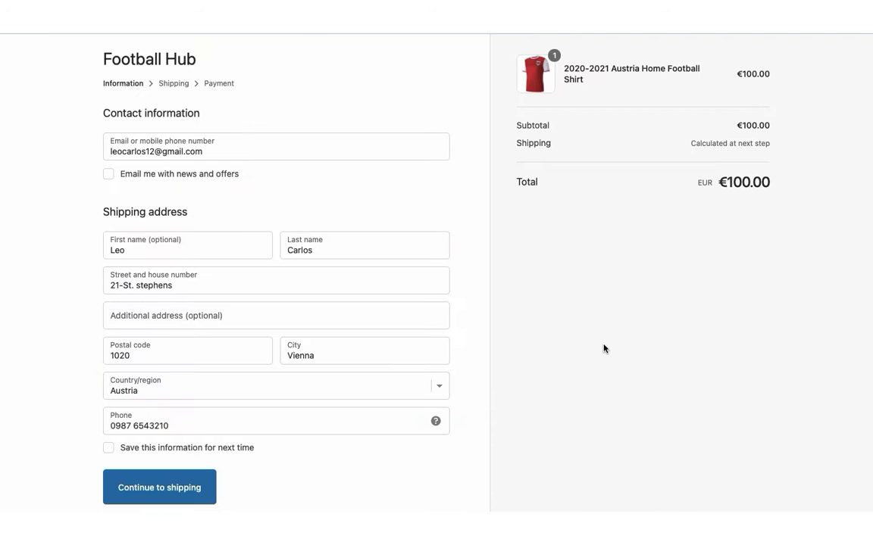
pyautogui.click(203, 477)
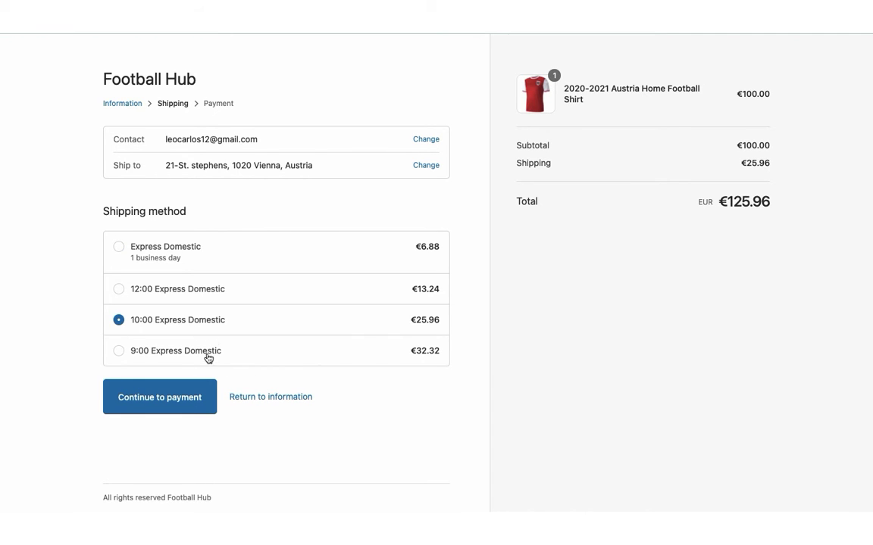
pyautogui.click(195, 399)
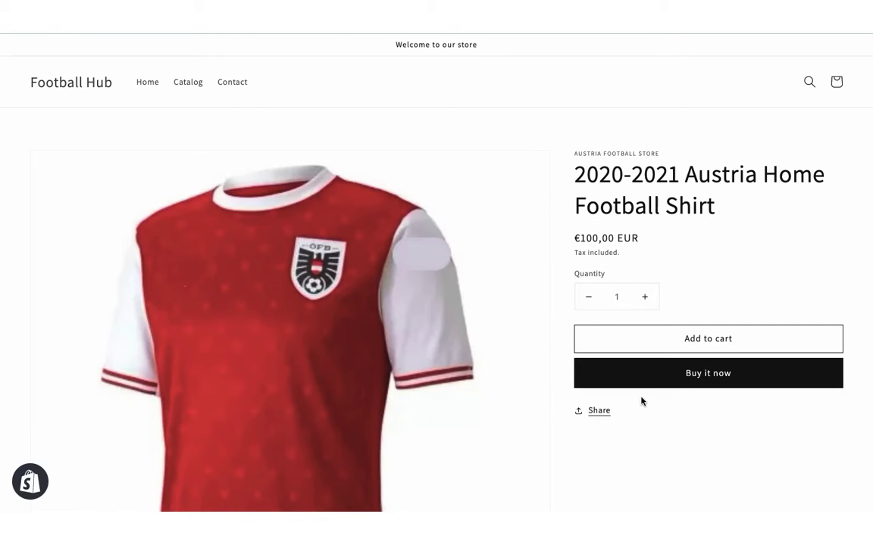
# Step: Place a second shirt order to another address, completing order #1005
pyautogui.click(676, 371)
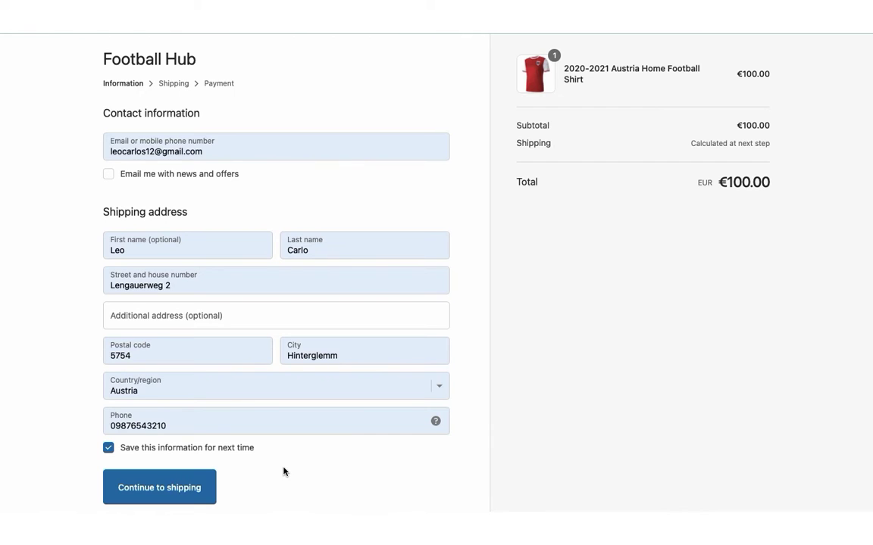
pyautogui.click(195, 485)
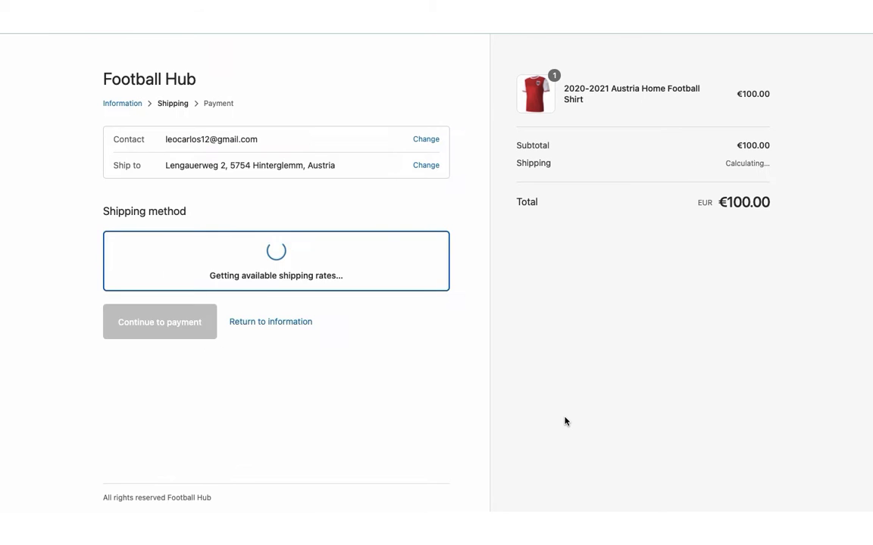
pyautogui.click(202, 306)
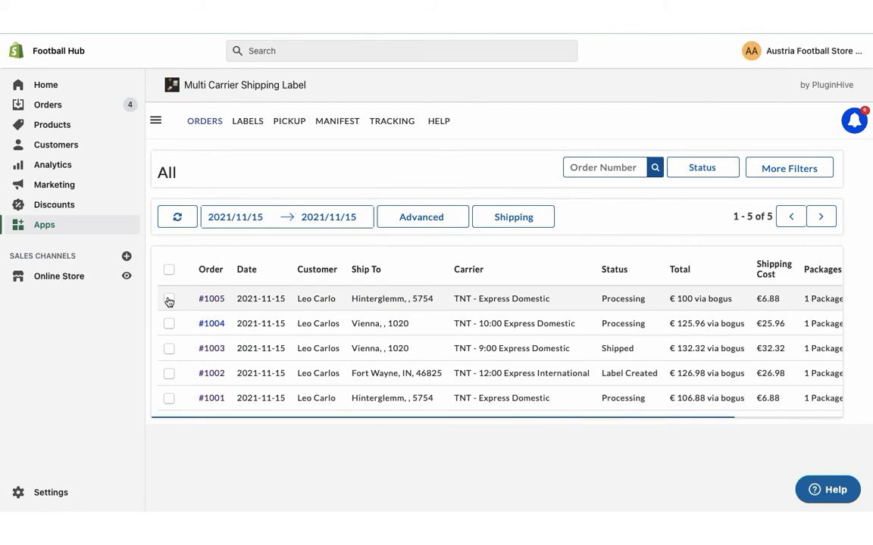
# Step: Generate and print TNT shipping labels and documents for orders #1005 and #1004
pyautogui.click(169, 299)
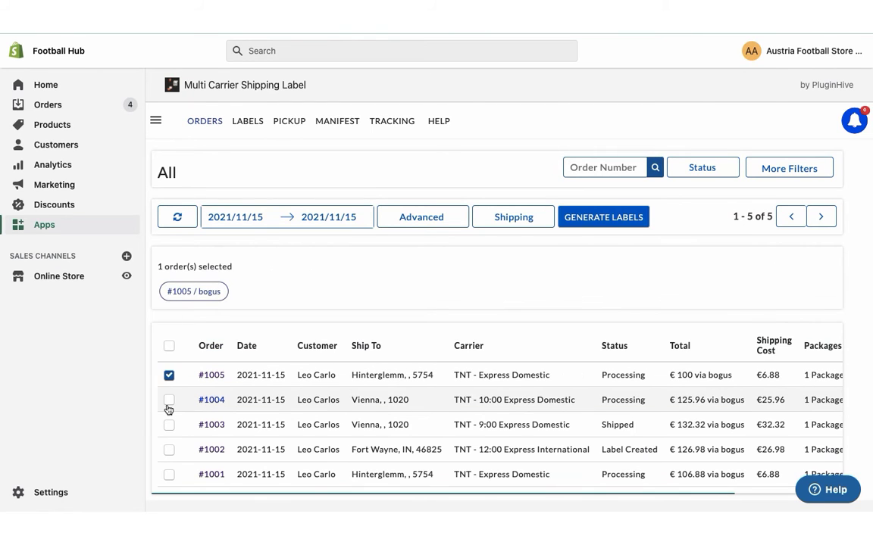
pyautogui.click(573, 226)
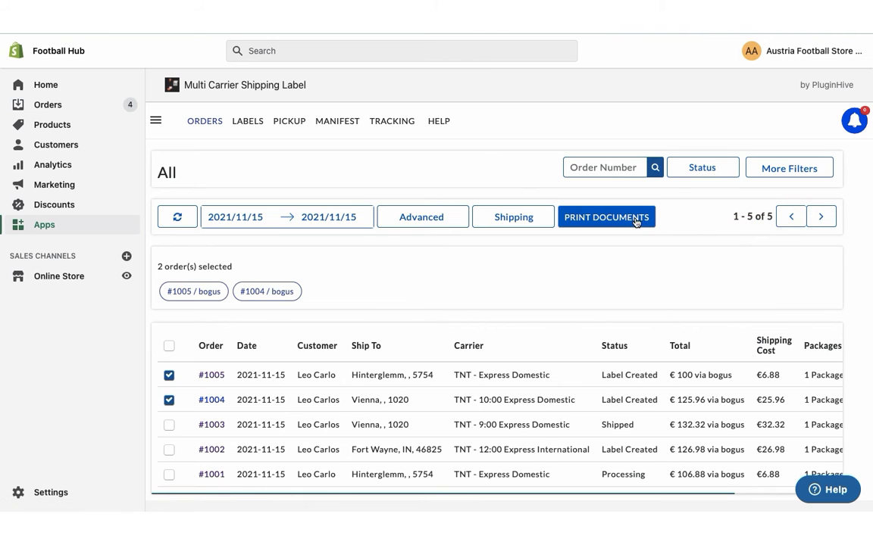
pyautogui.click(635, 219)
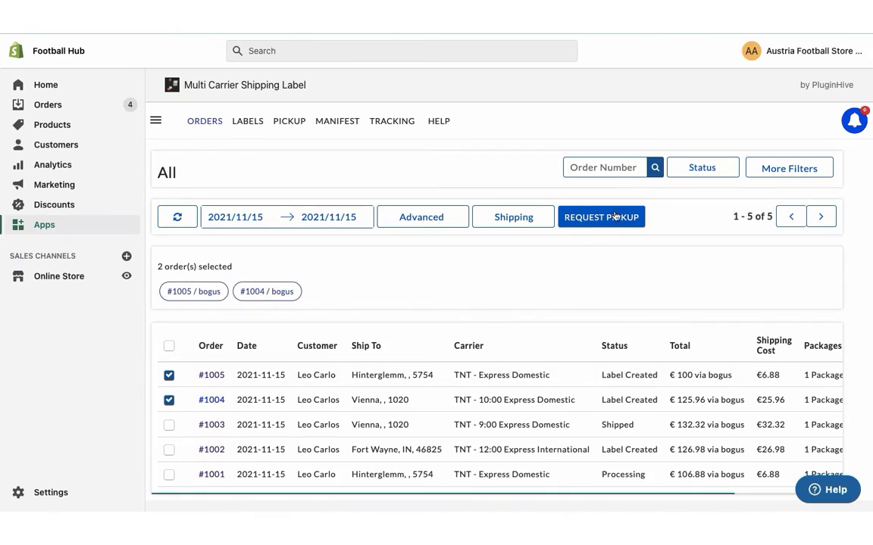
# Step: Request a TNT pickup, mark both orders shipped, and view the generated manifests
pyautogui.click(616, 217)
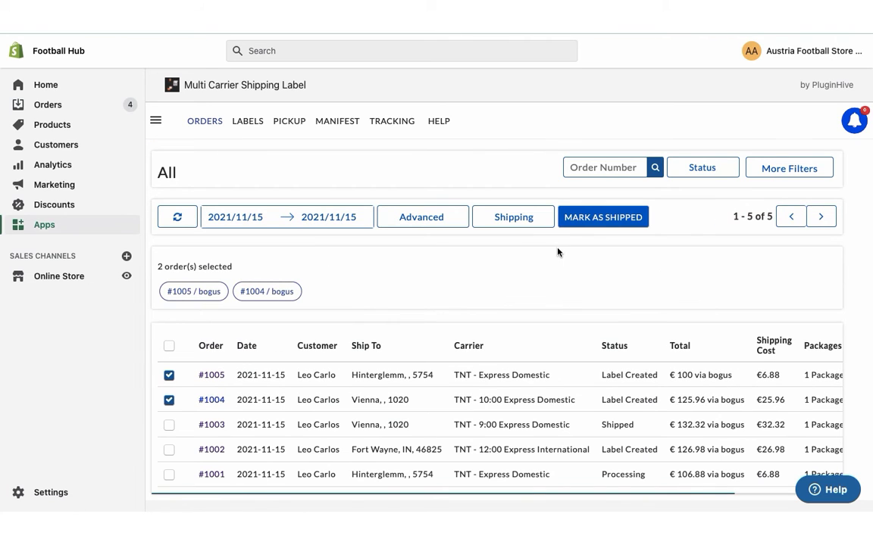
pyautogui.click(598, 217)
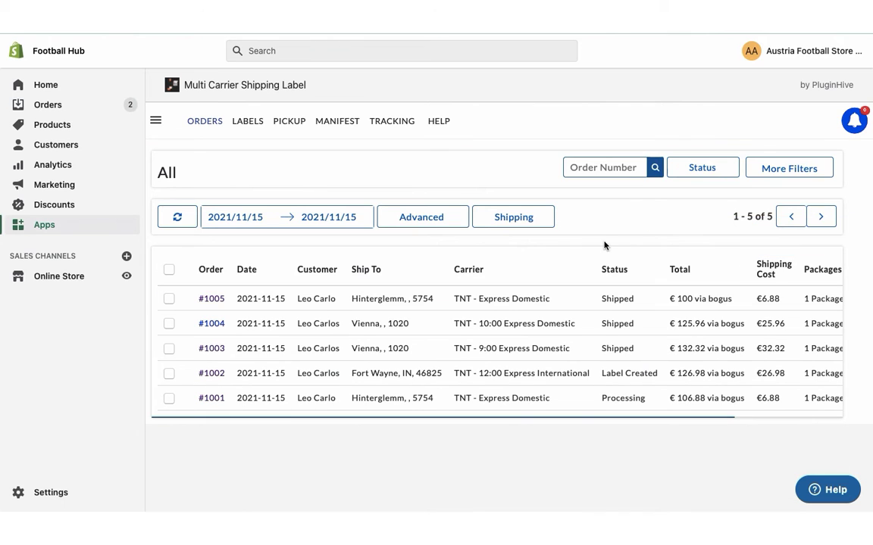
pyautogui.click(337, 123)
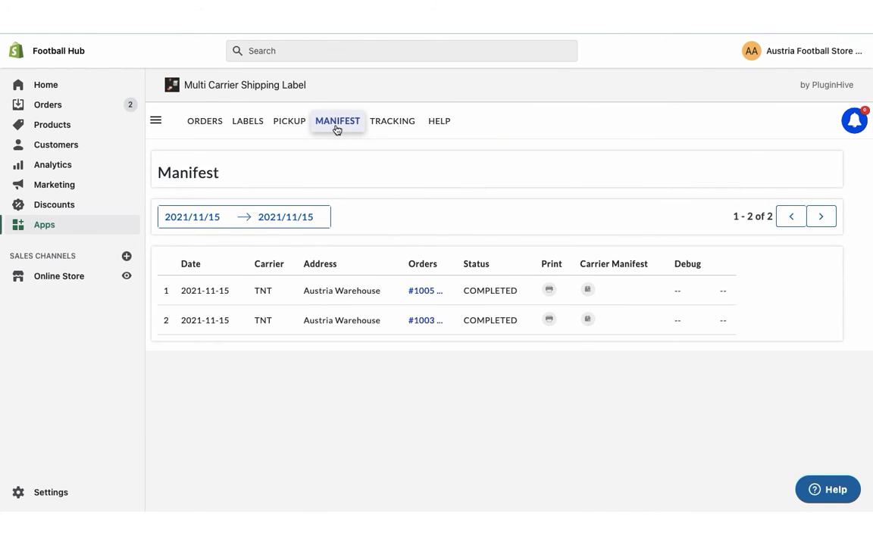
# Step: Print the completed TNT manifest for orders #1005 and #1004
pyautogui.click(587, 289)
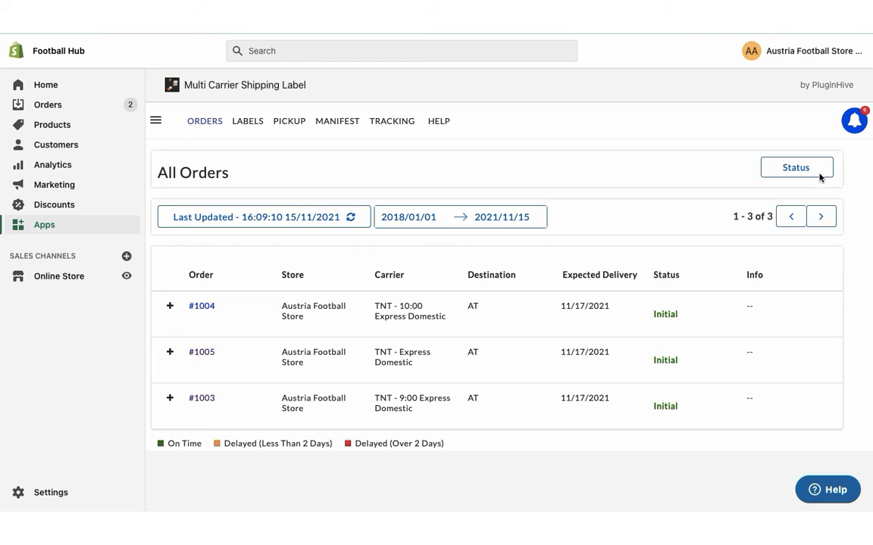
# Step: Show the tracking status filter options: All Orders, Initial, In Transit, Delivered, Exceptions
pyautogui.click(818, 175)
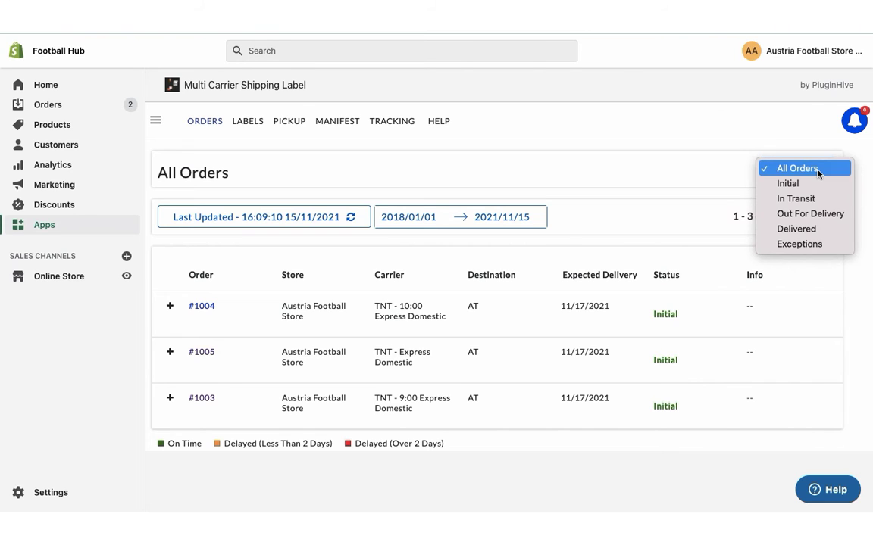